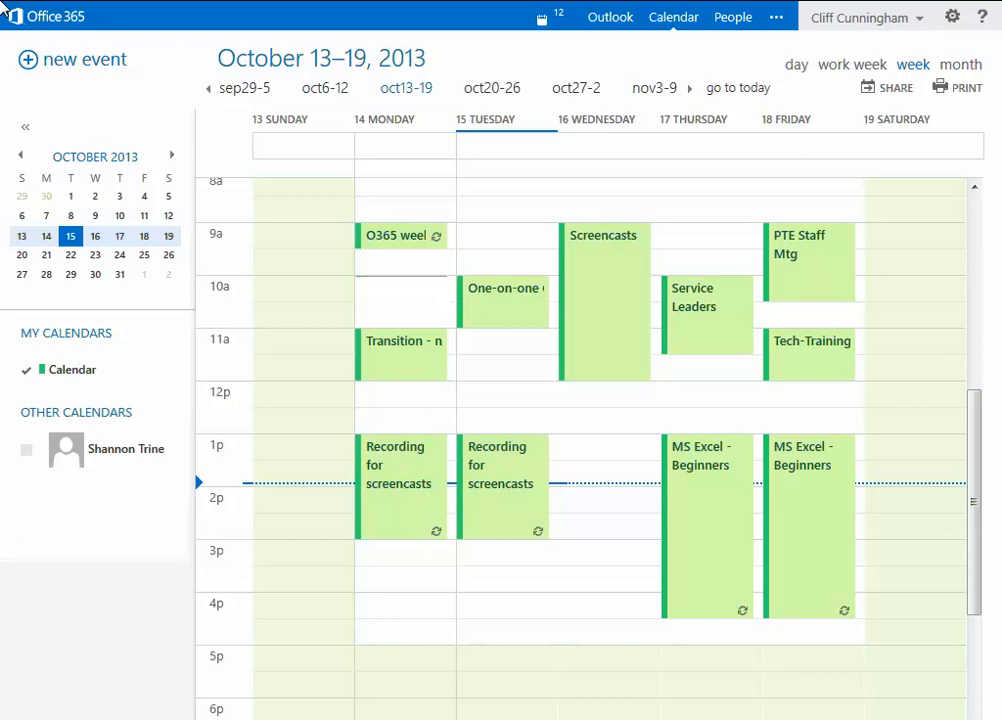
Step: Create a 'weekly planning' event in Monday, October 14's 10 AM slot
left_click(385, 289)
type("weekly planning")
key("Return")
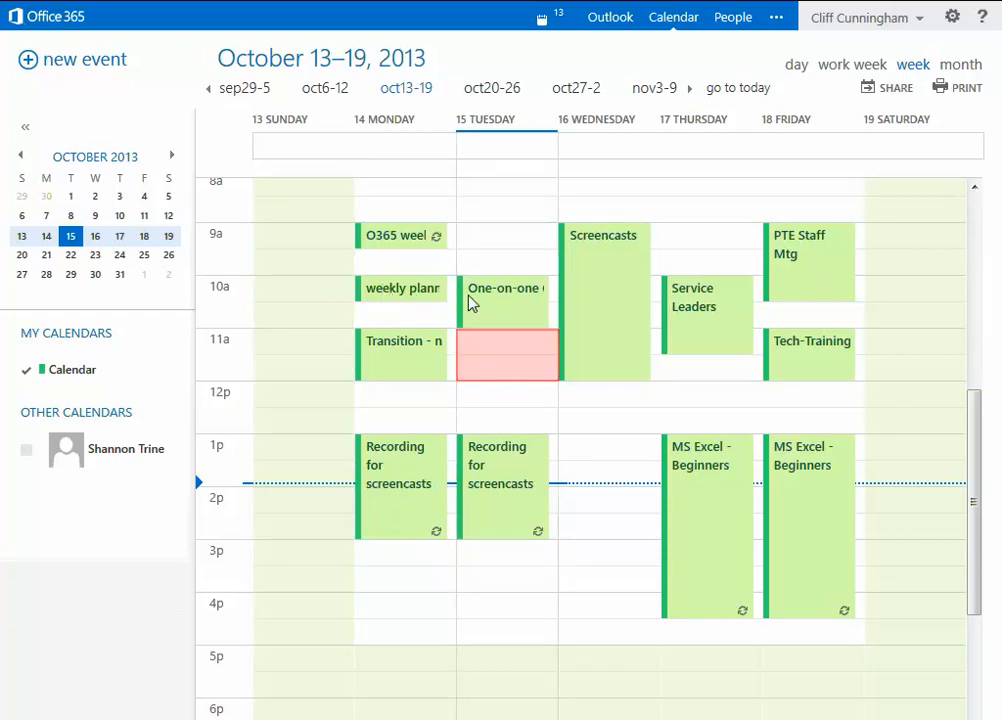
Step: Discard the Tuesday 11am slot form and start a blank event for Tue 10/15/2013, 11:00 AM, 30 minutes
double_click(513, 358)
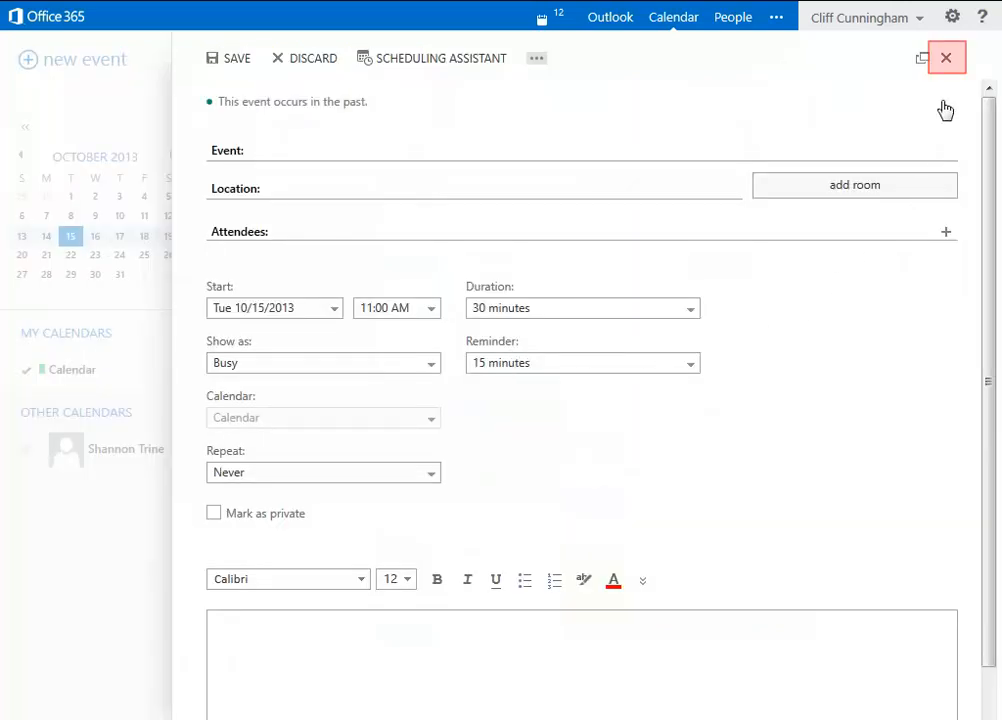
left_click(946, 59)
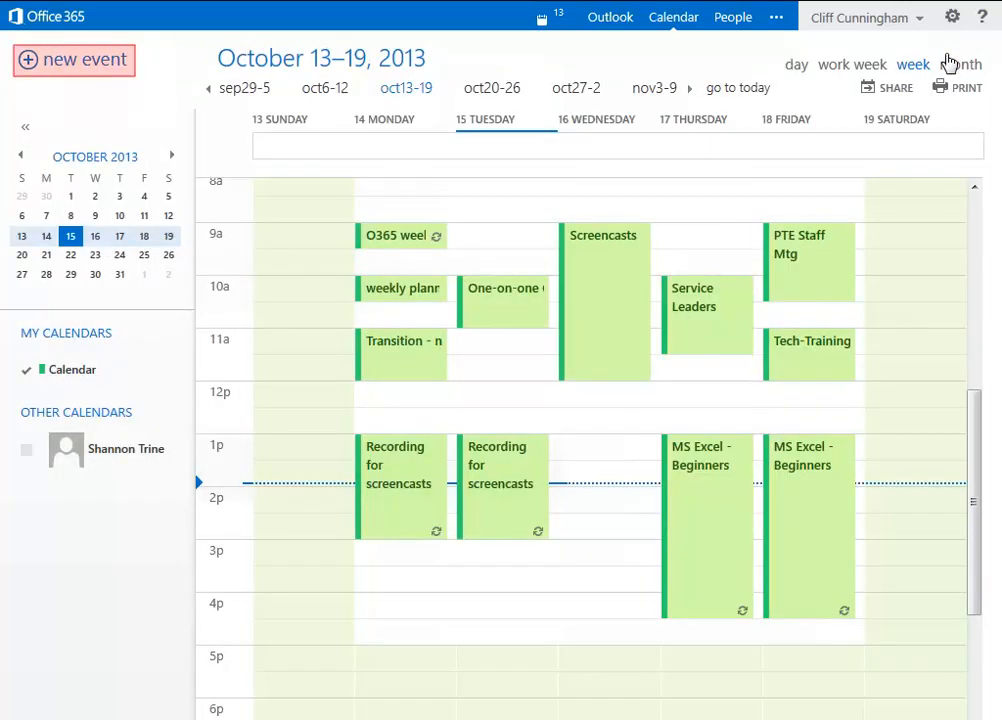
left_click(93, 67)
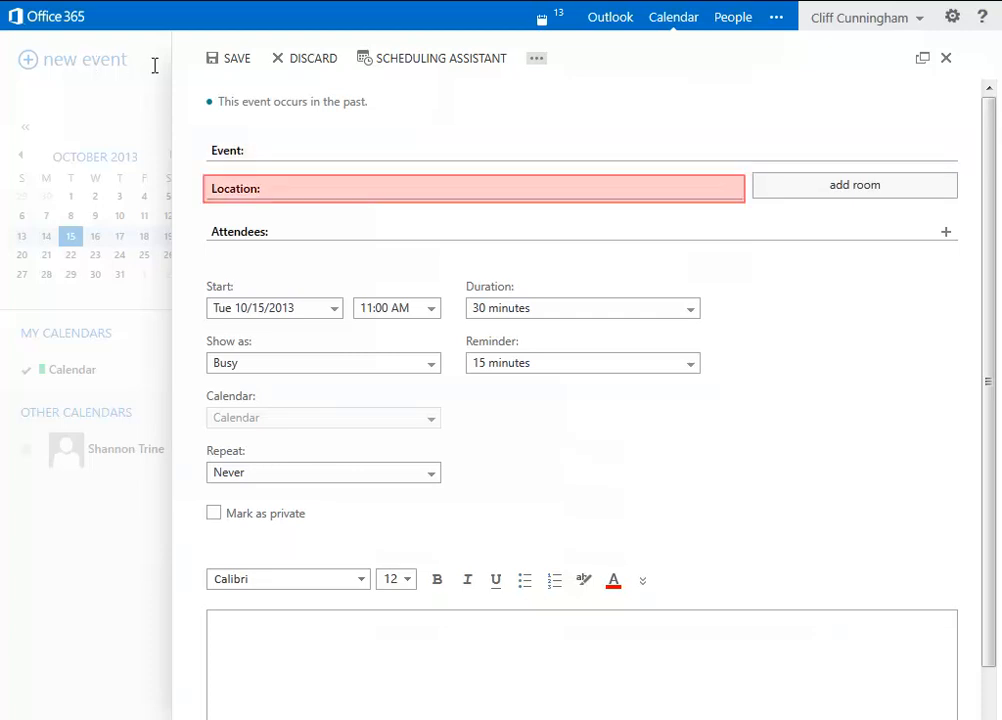
Step: Enter 'Lobby of Comp Sci building' as the meeting location
left_click(342, 187)
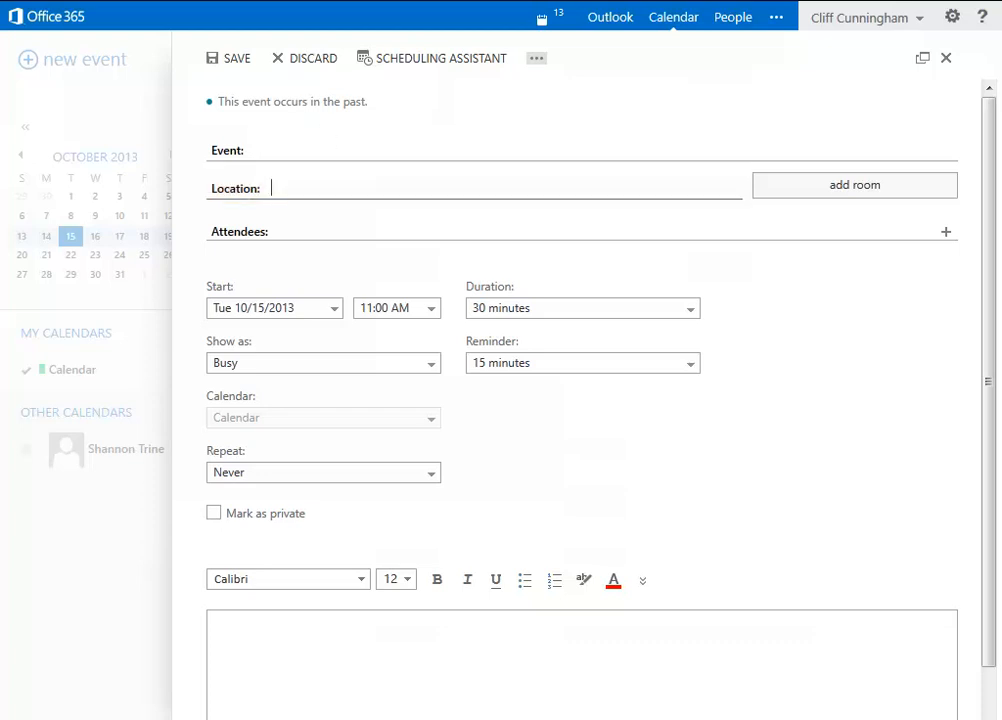
type("Lobby of")
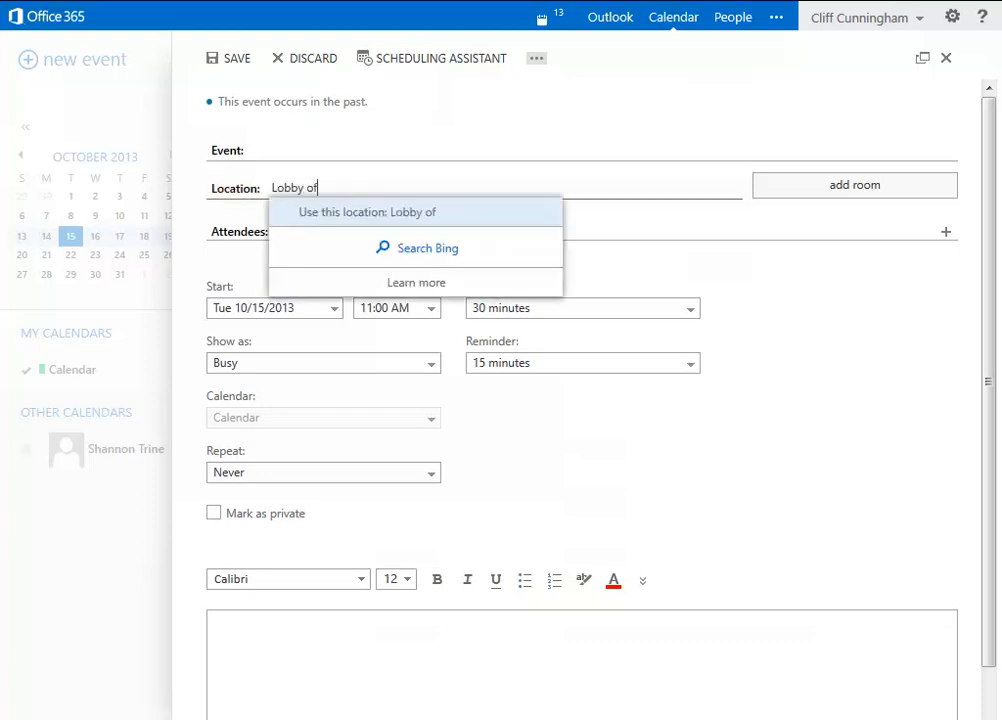
type(" Comp Sci bui")
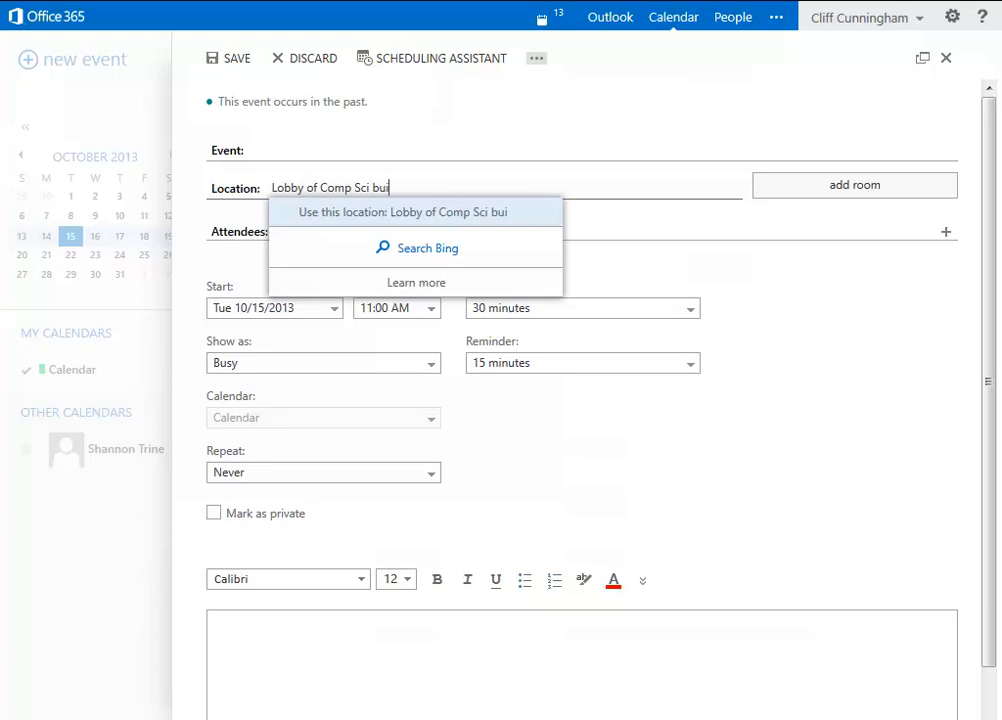
type("lding")
key("Return")
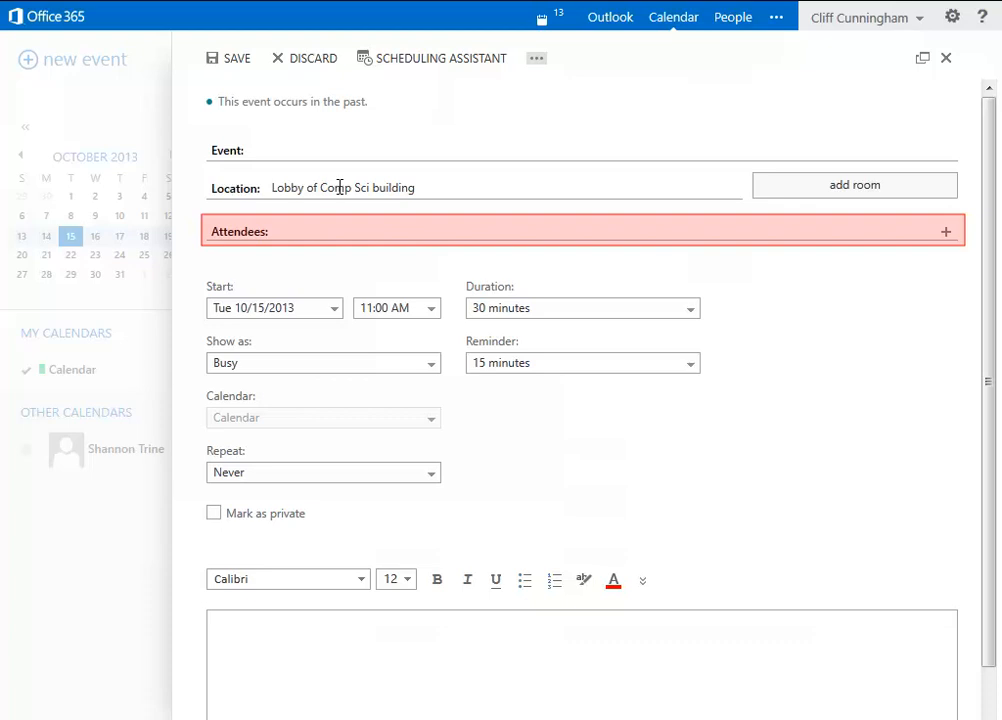
Step: Add a directory contact found by name and a typed e-mail address as attendees
left_click(290, 231)
type("shan")
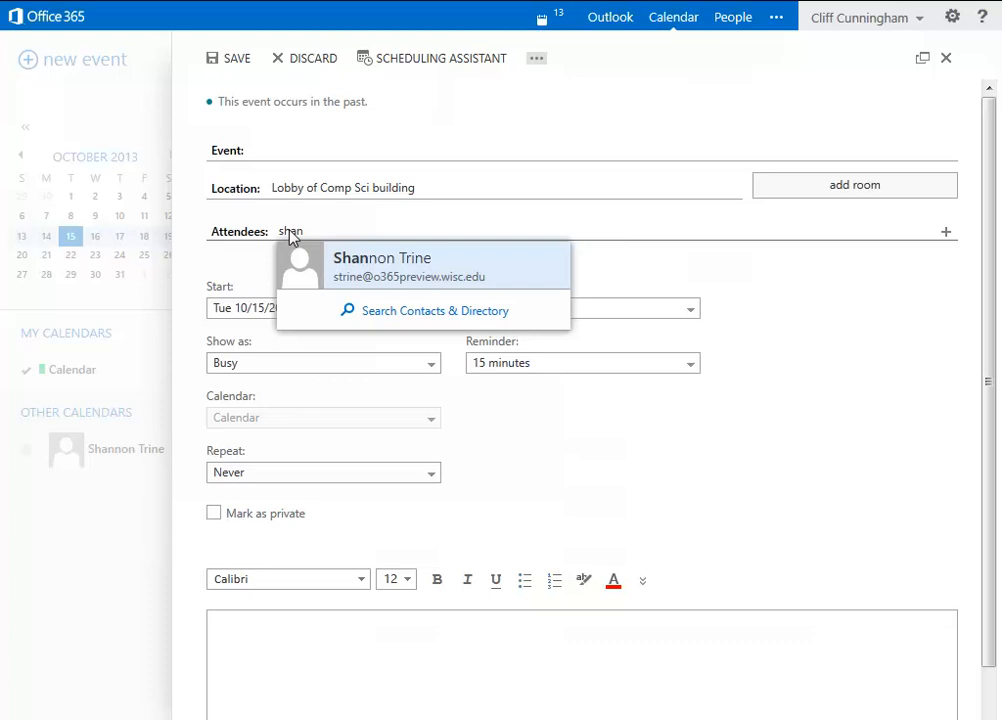
left_click(375, 278)
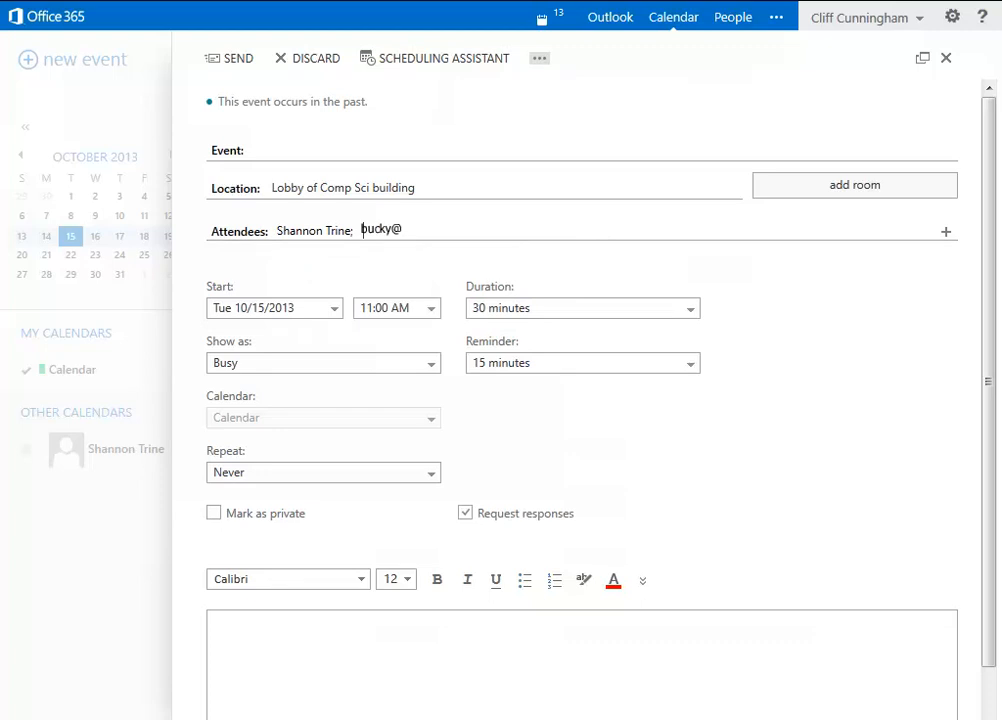
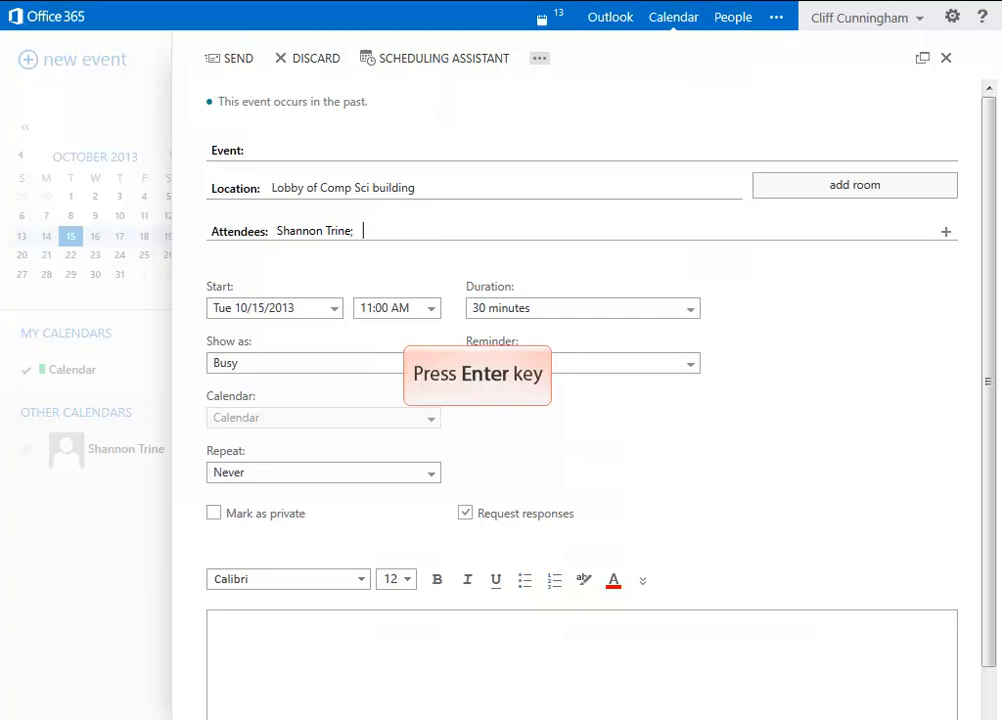
key("Return")
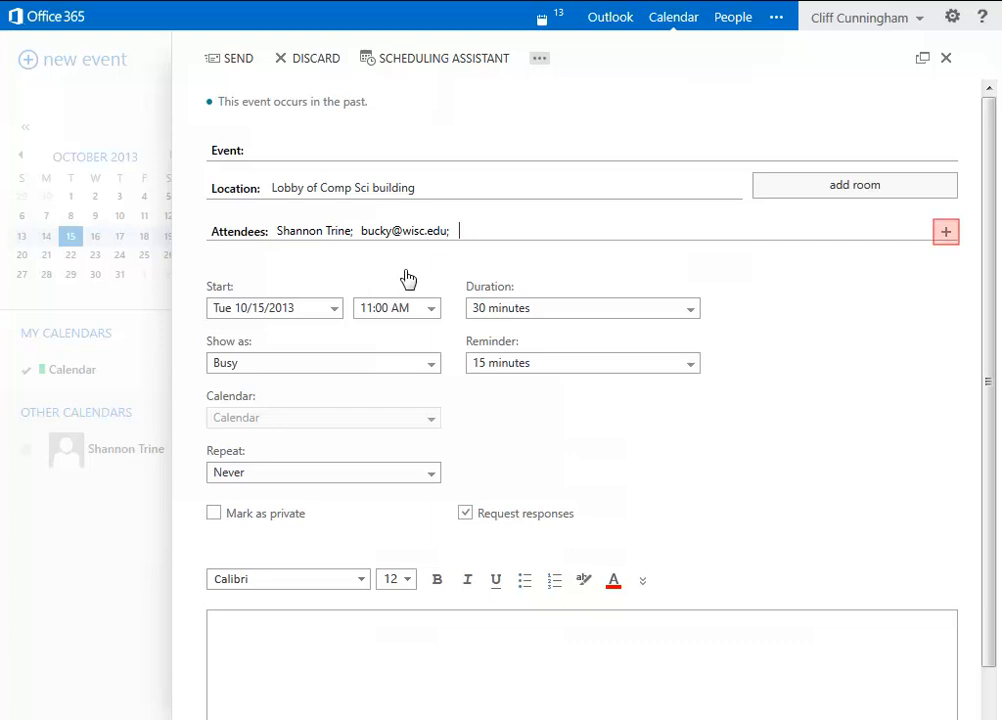
Step: Pick two more contacts from the address list, bringing the invite list to four
left_click(946, 235)
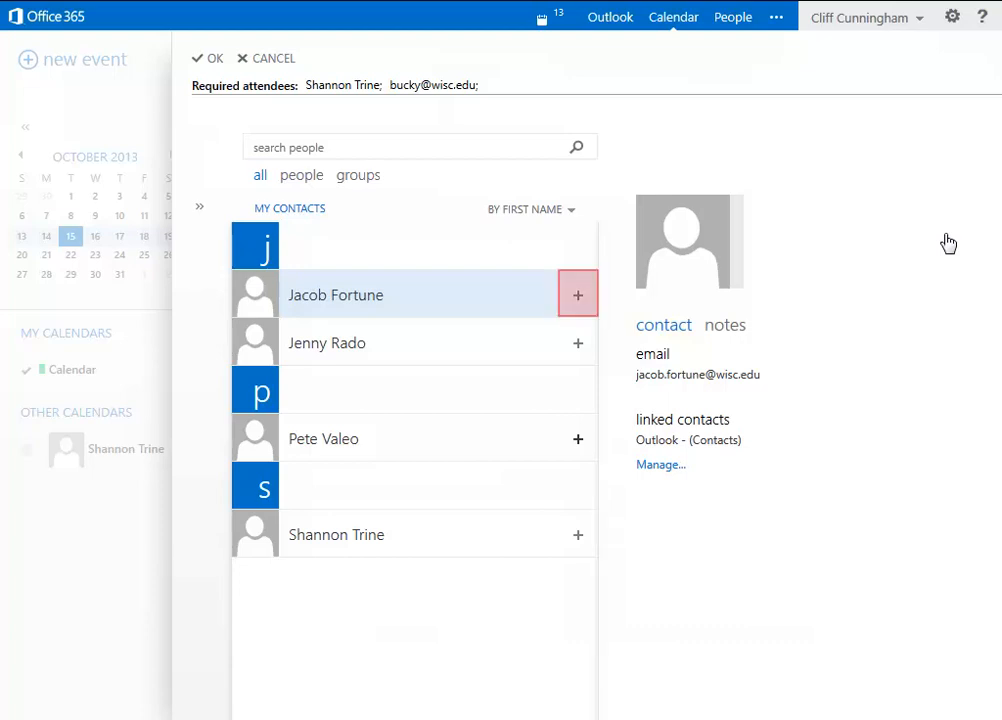
left_click(579, 300)
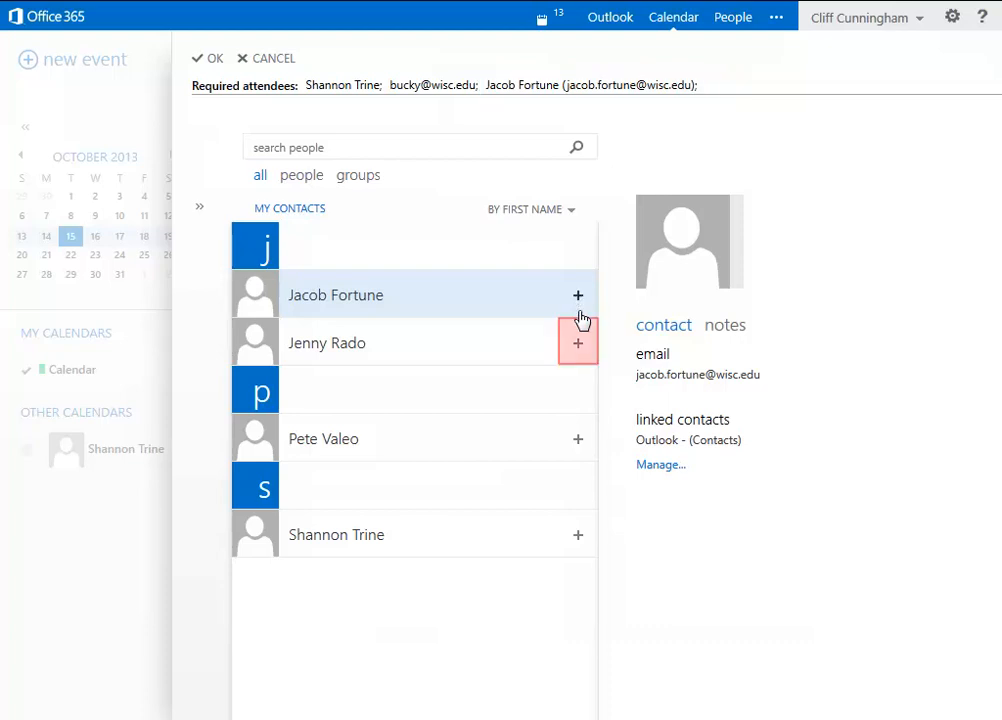
left_click(580, 347)
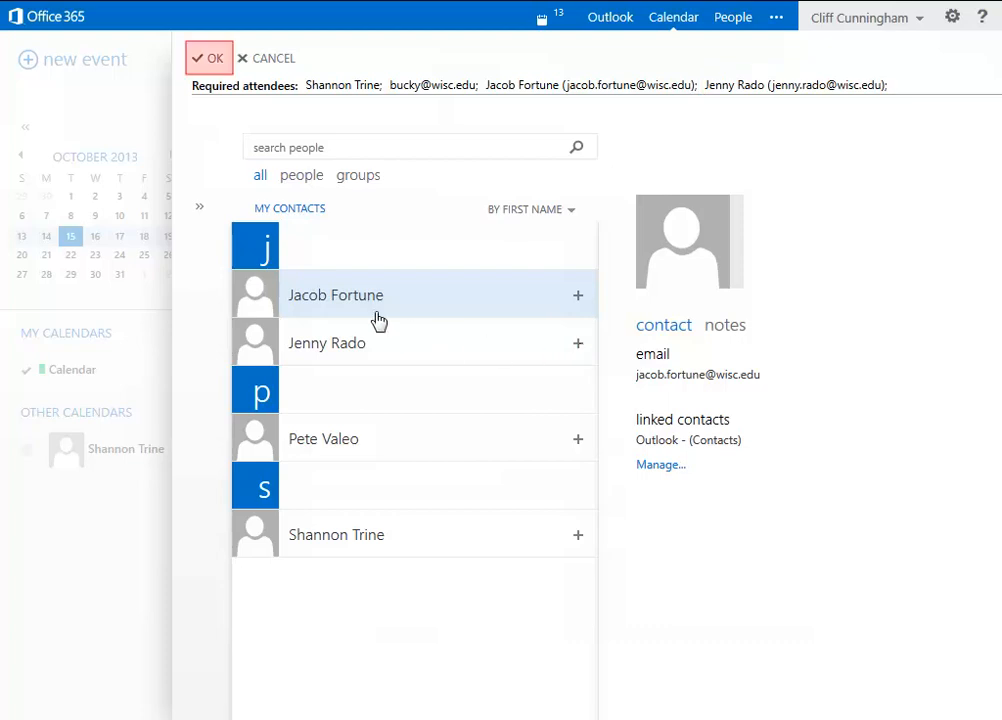
left_click(214, 64)
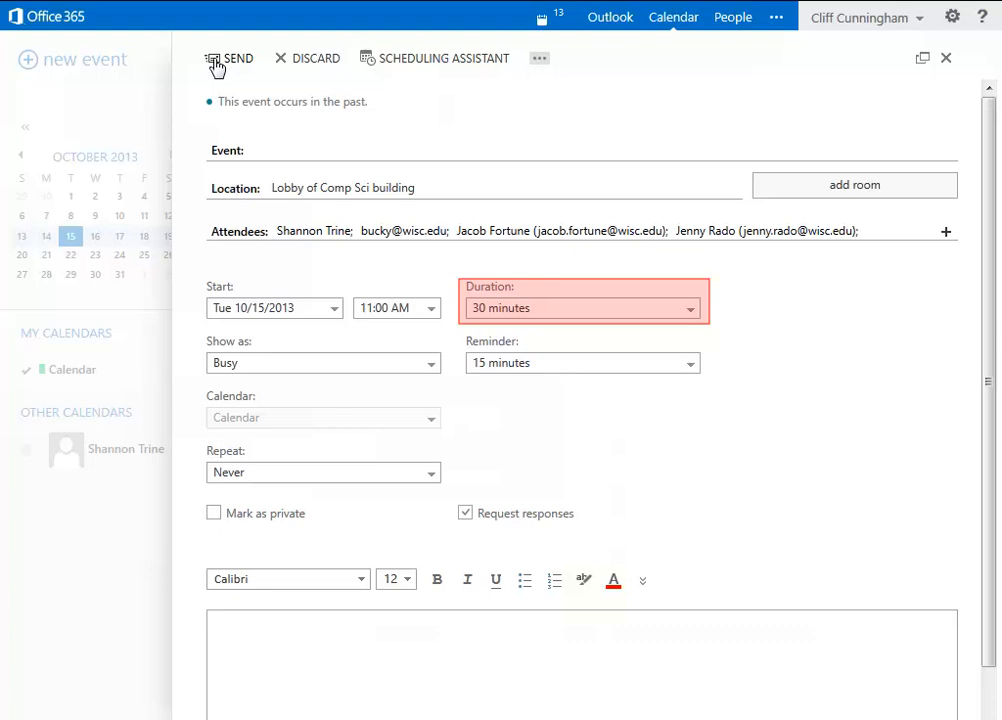
left_click(690, 310)
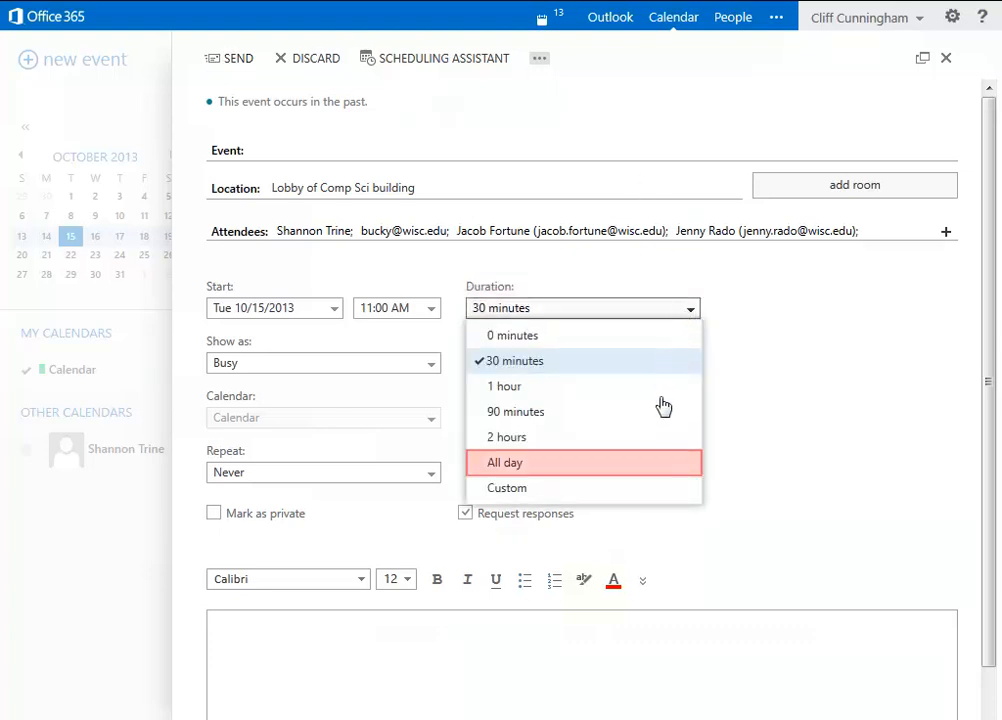
left_click(662, 466)
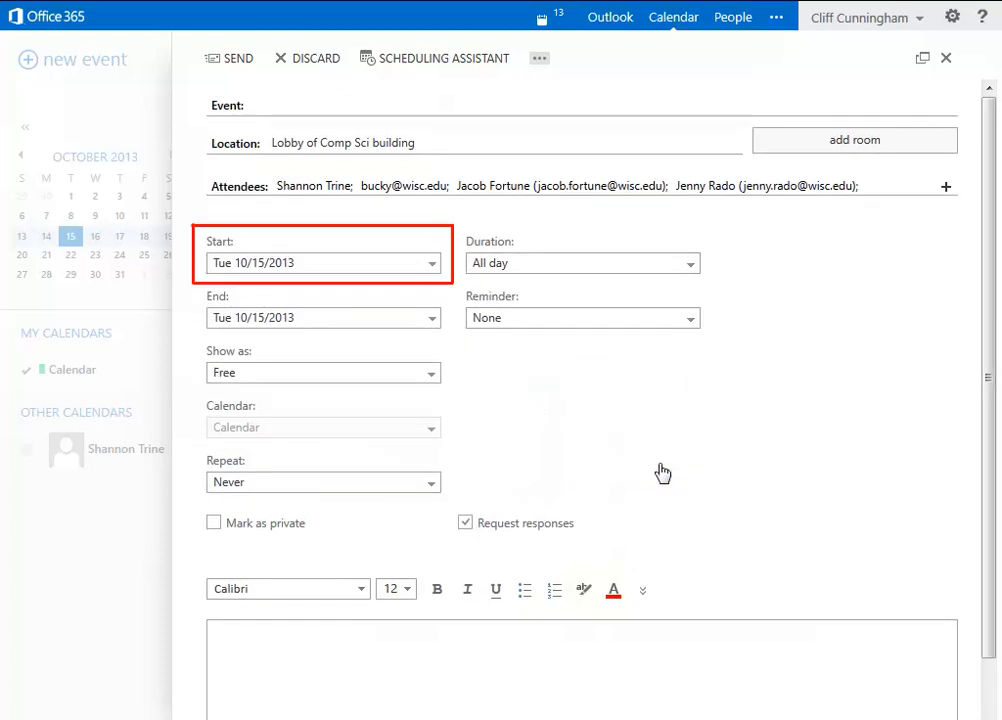
left_click(692, 264)
left_click(646, 318)
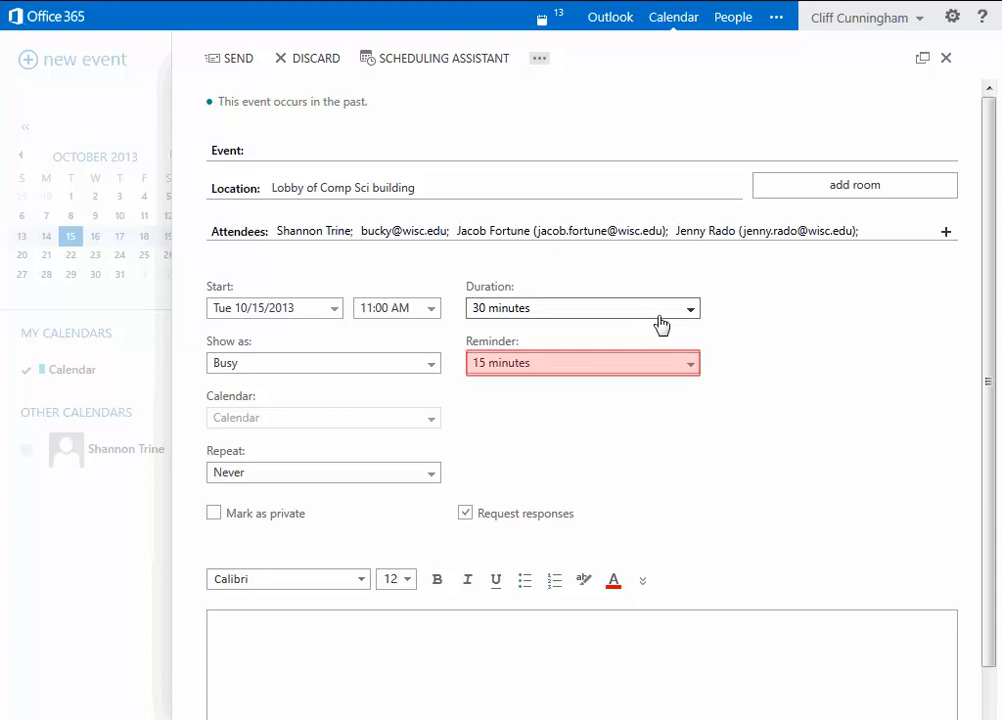
Step: Set the reminder to 30 minutes, then review the Show as and Repeat options
left_click(689, 372)
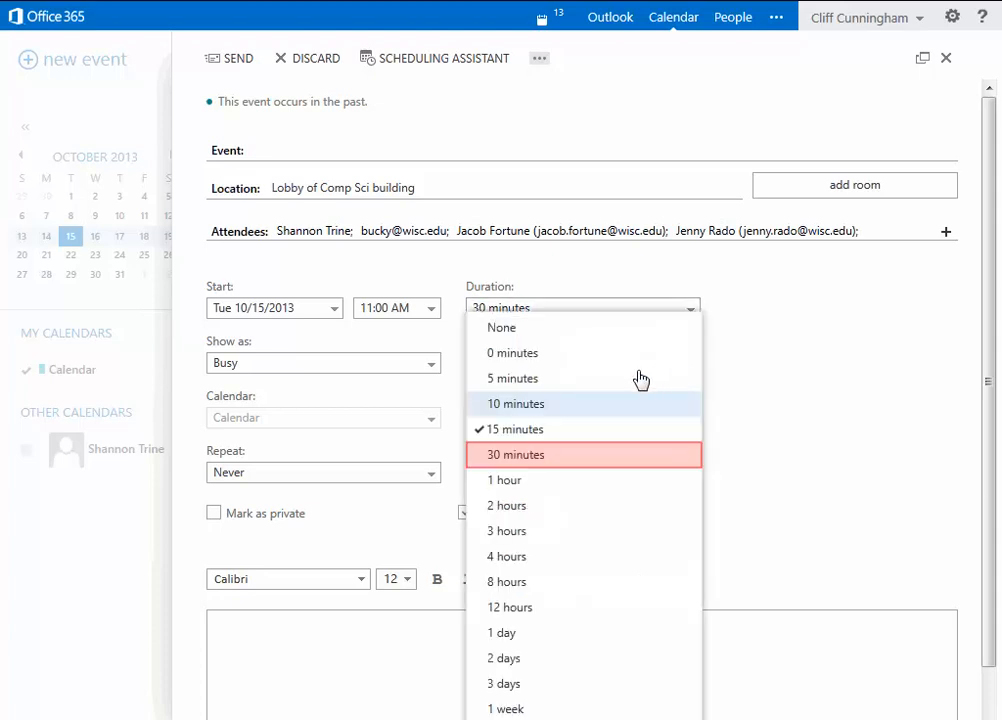
left_click(584, 459)
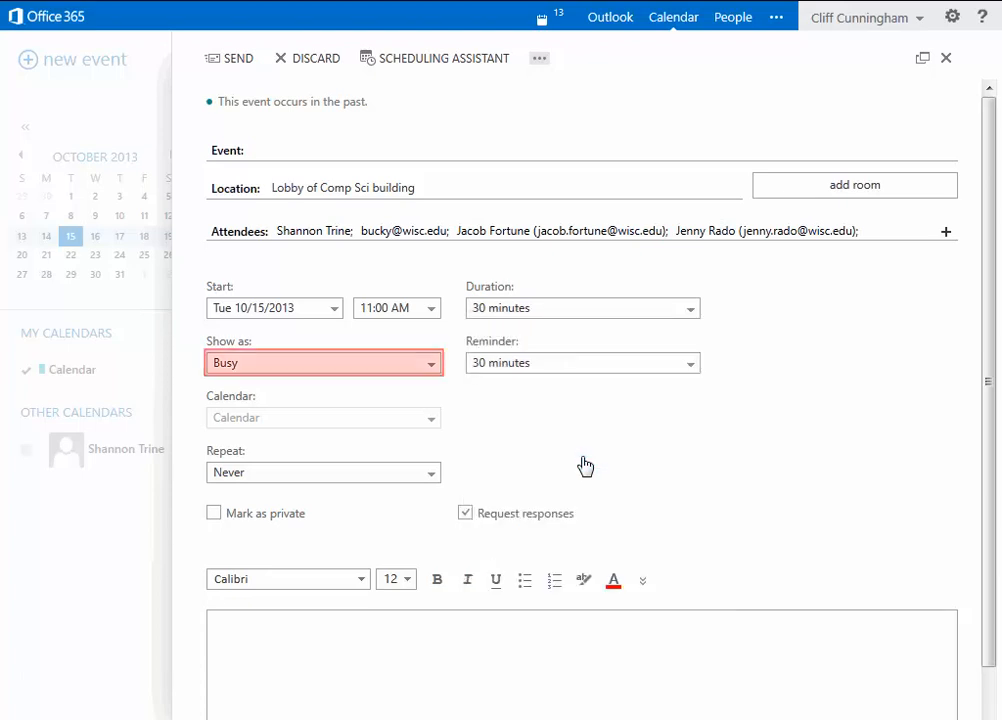
left_click(432, 364)
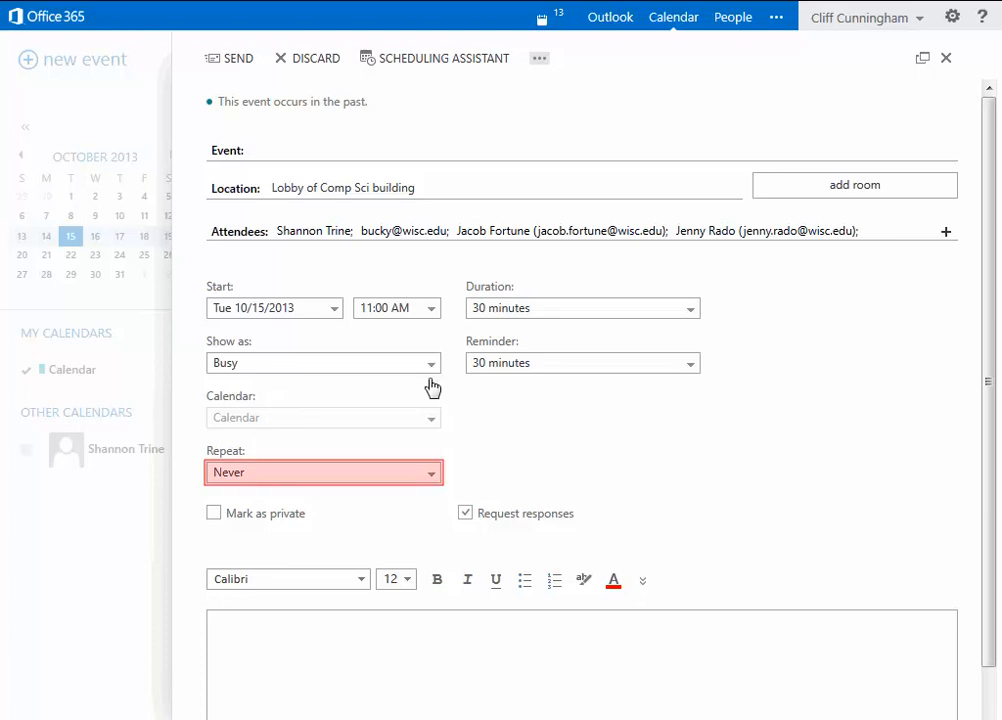
left_click(432, 476)
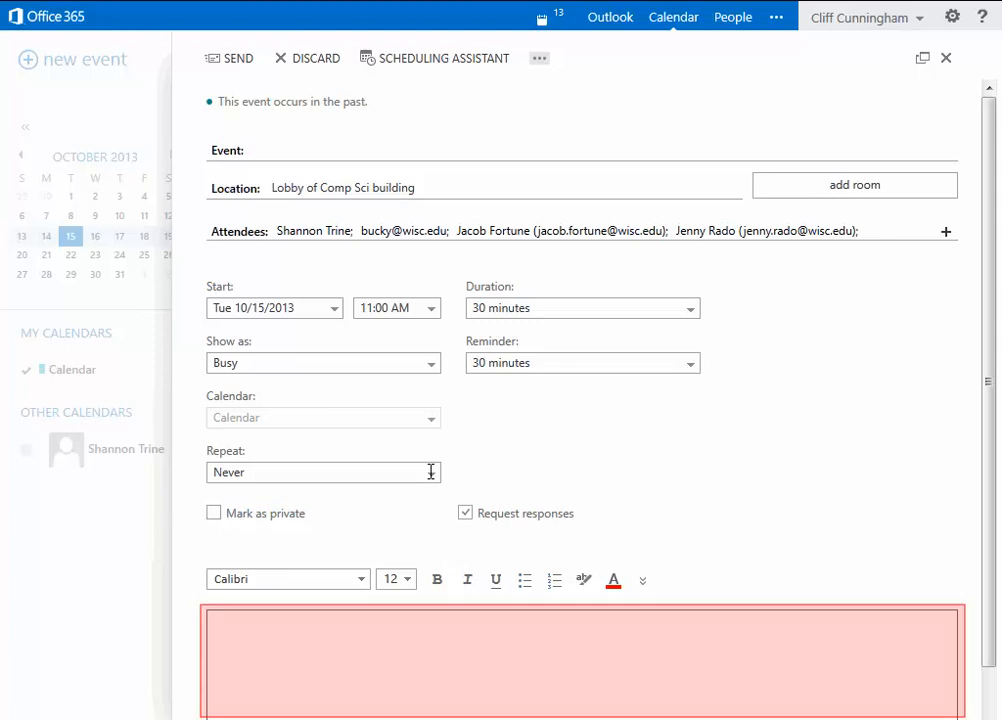
Step: Type 'Agenda for the meeting:', a strategic-plan ideas line, and a line introducing the new employee
left_click(296, 655)
type("Agenda fo")
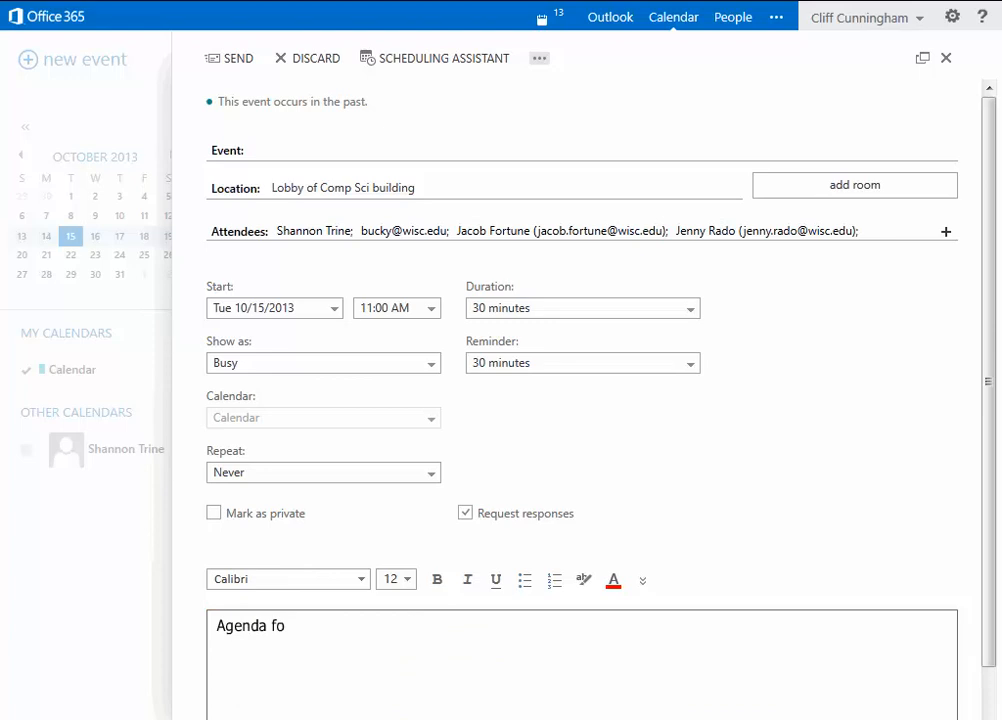
type("r the meeting:")
key("Return")
type("-get id")
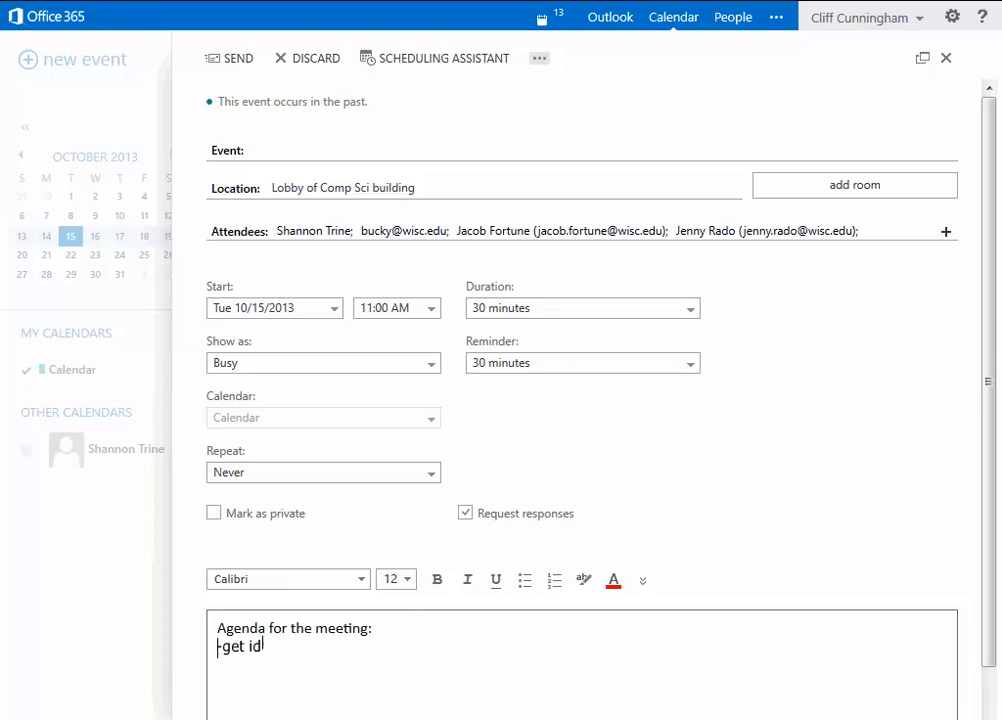
type("ea s for strategic plan")
key("Return")
type("- introduce ")
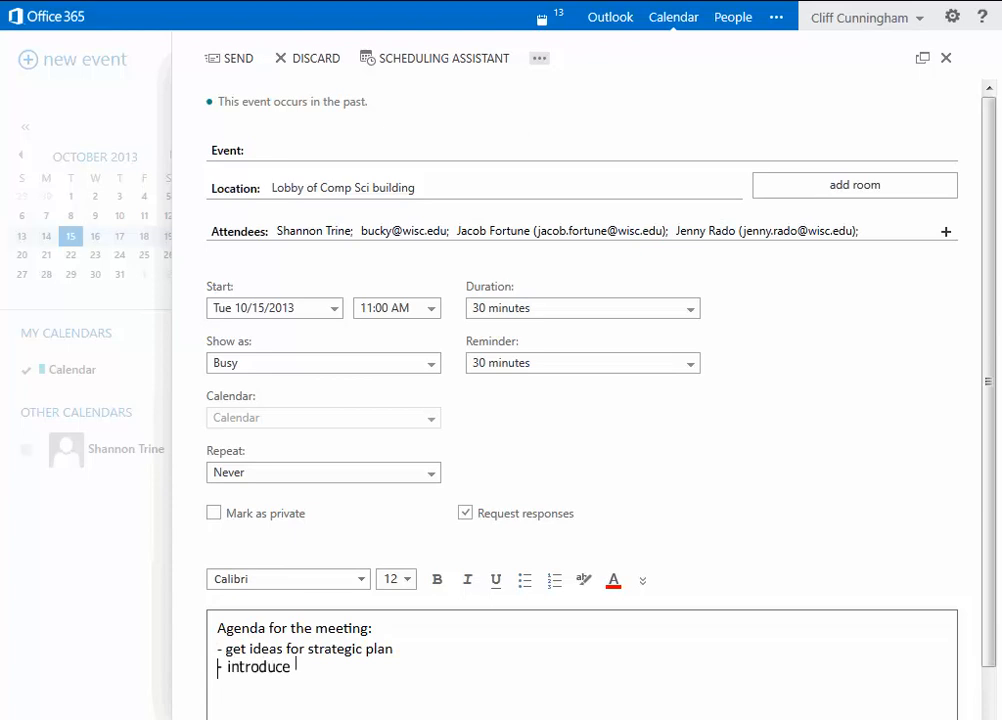
type("new employee, Sarah")
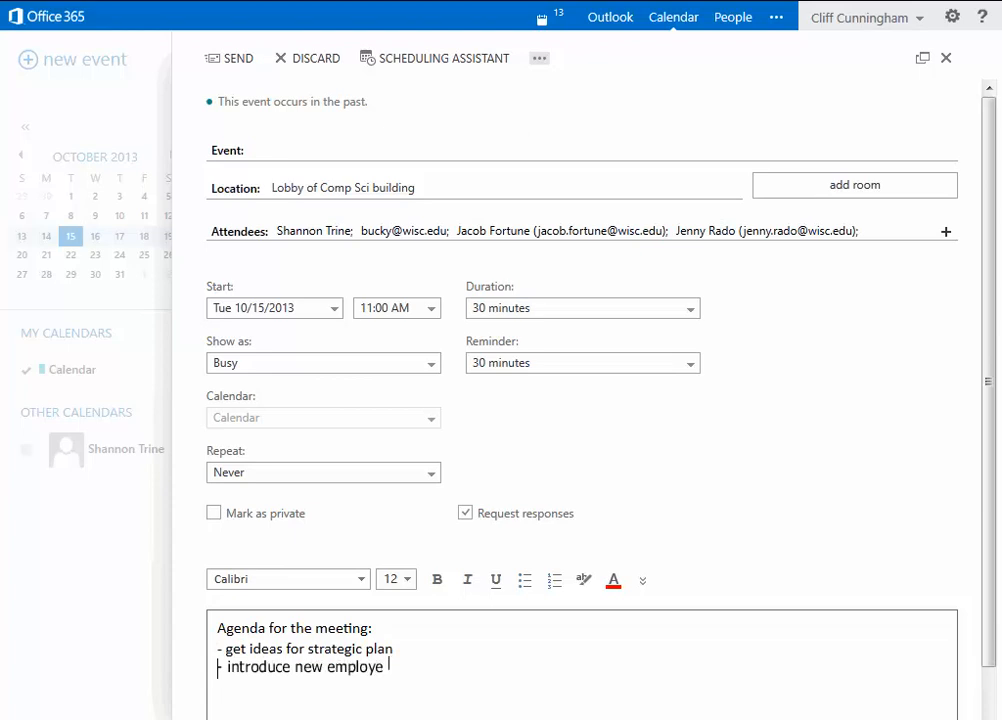